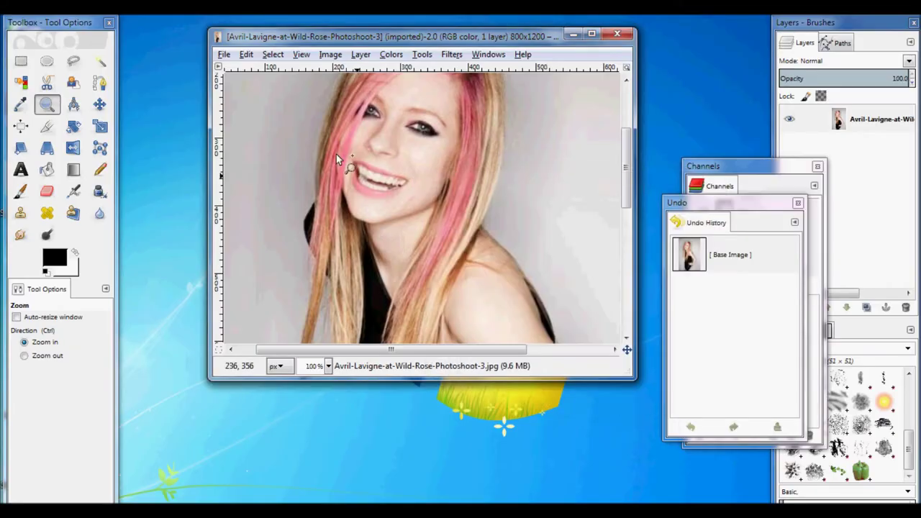
Zoom in on the woman's mouth in the portrait photo.
click(429, 197)
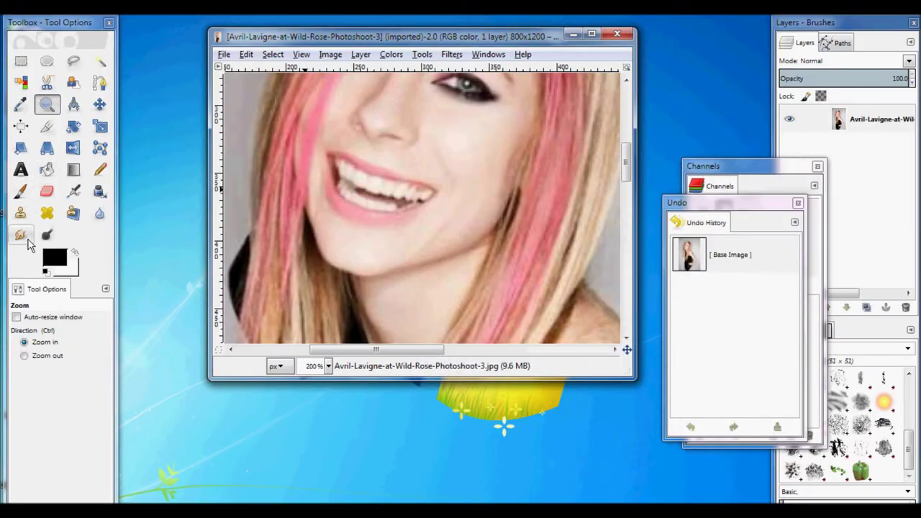
Smudge her upper teeth downward into pointed fangs with a size-11 Smudge brush.
click(408, 206)
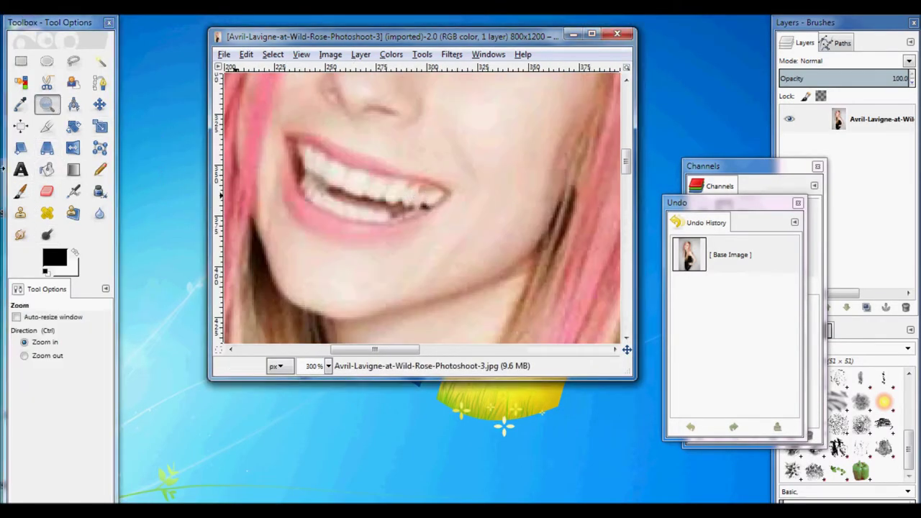
click(20, 236)
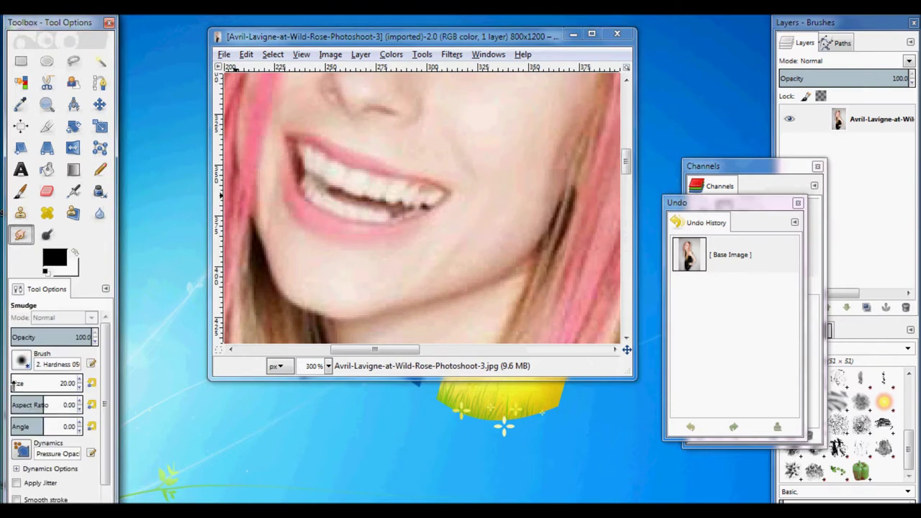
drag(15, 385, 10, 385)
mouse_move(401, 196)
mouse_down()
mouse_move(402, 212)
mouse_move(392, 215)
mouse_up()
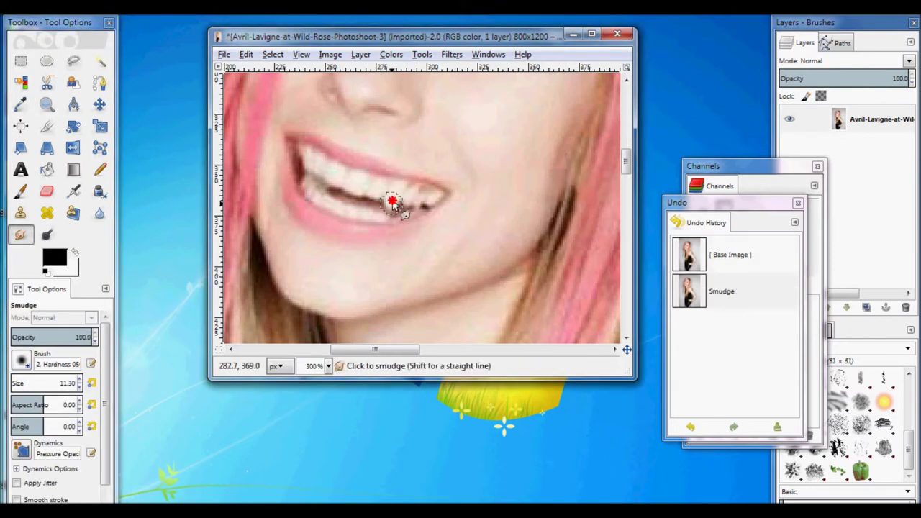
click(306, 177)
Zoom in on her right eye.
scroll(504, 273, up, 3)
scroll(507, 269, up, 3)
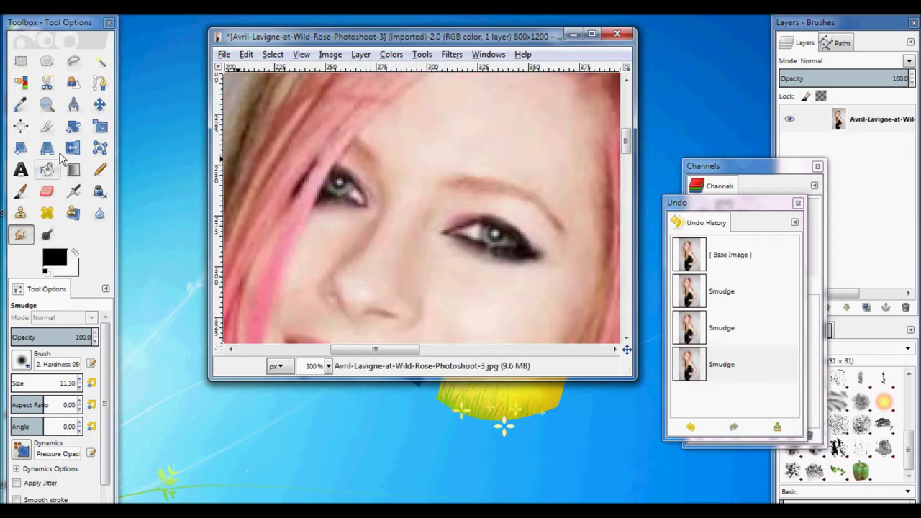
click(47, 105)
click(534, 241)
click(421, 55)
mouse_move(360, 55)
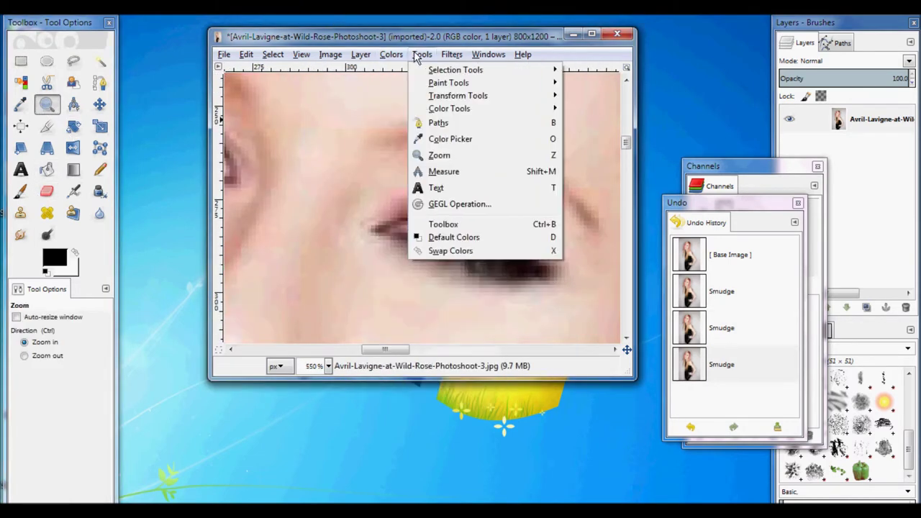
Add a new transparent layer for the eye colour.
click(375, 72)
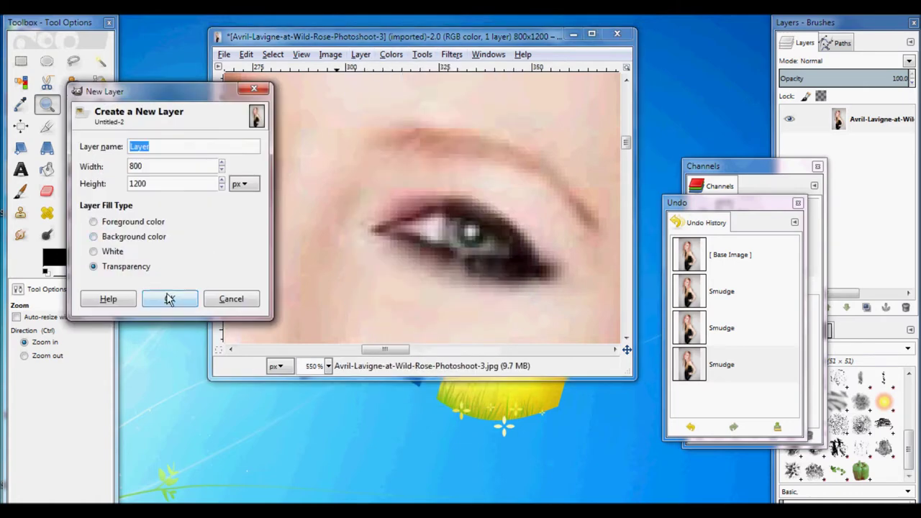
click(163, 299)
drag(394, 354, 407, 352)
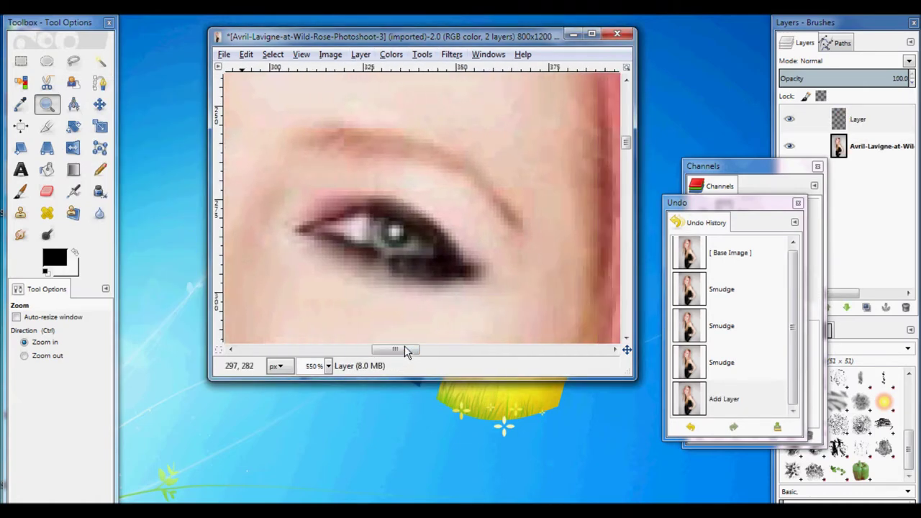
click(74, 60)
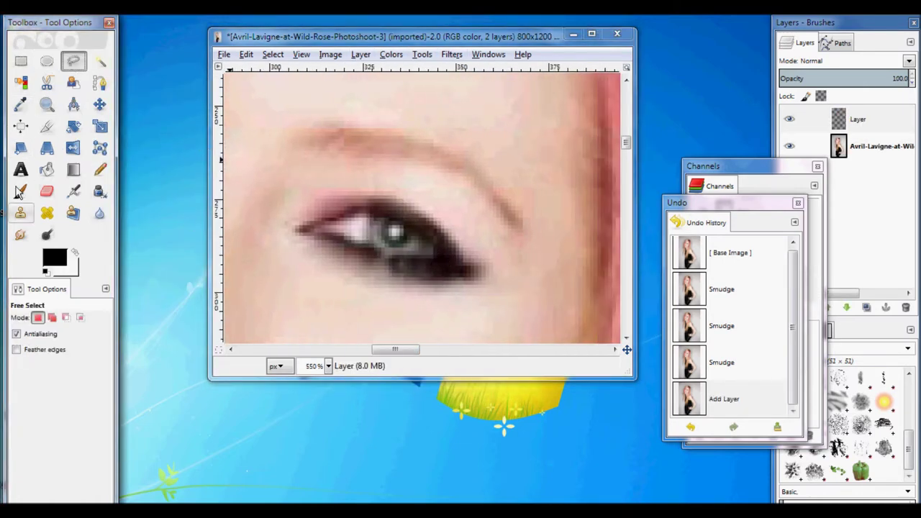
Set the Paintbrush to red b60e0e with a small brush size.
click(20, 190)
click(54, 258)
click(288, 330)
click(241, 364)
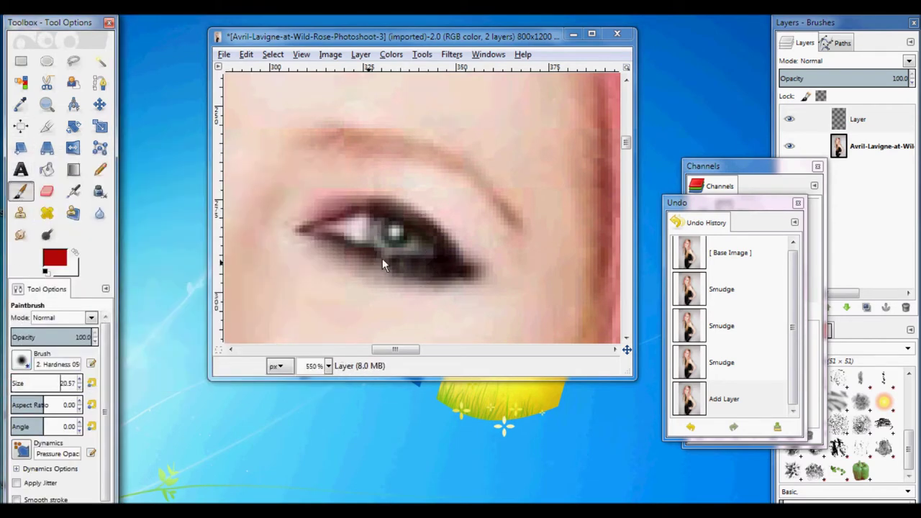
click(13, 382)
Paint both irises red on the new layer.
click(409, 238)
drag(389, 229, 394, 236)
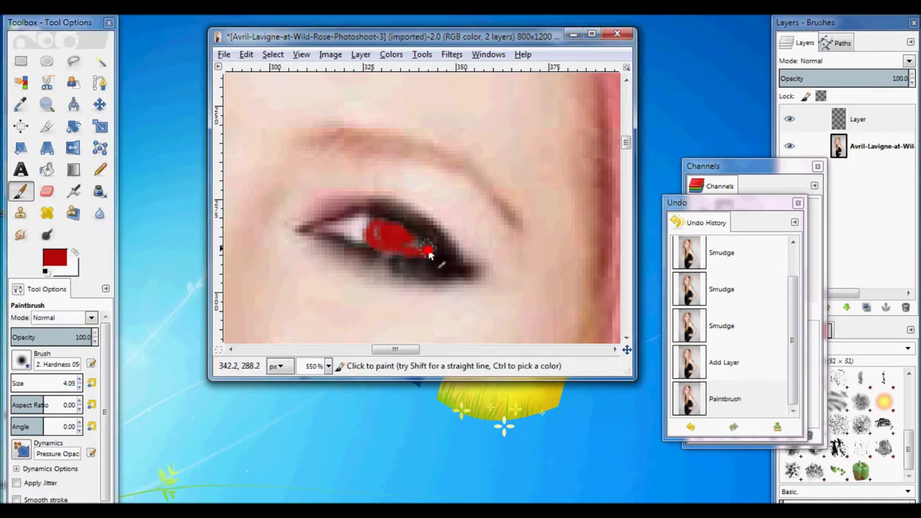
drag(411, 253, 426, 250)
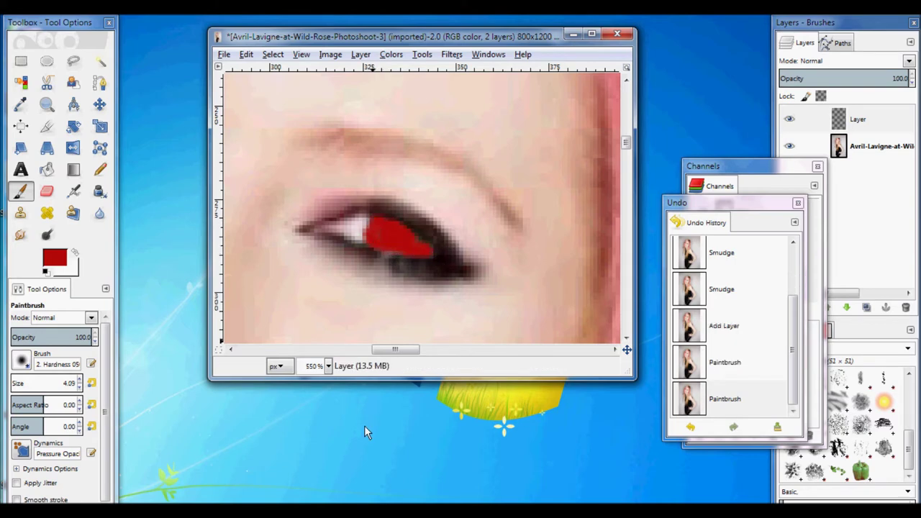
drag(410, 351, 376, 351)
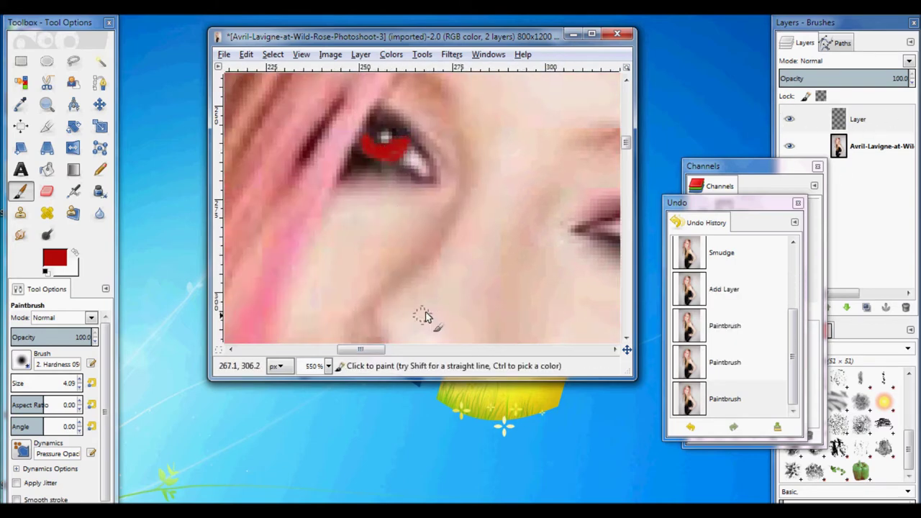
Set the red eye layer to Overlay mode and zoom out to see both eyes.
key(minus)
click(47, 104)
click(395, 170)
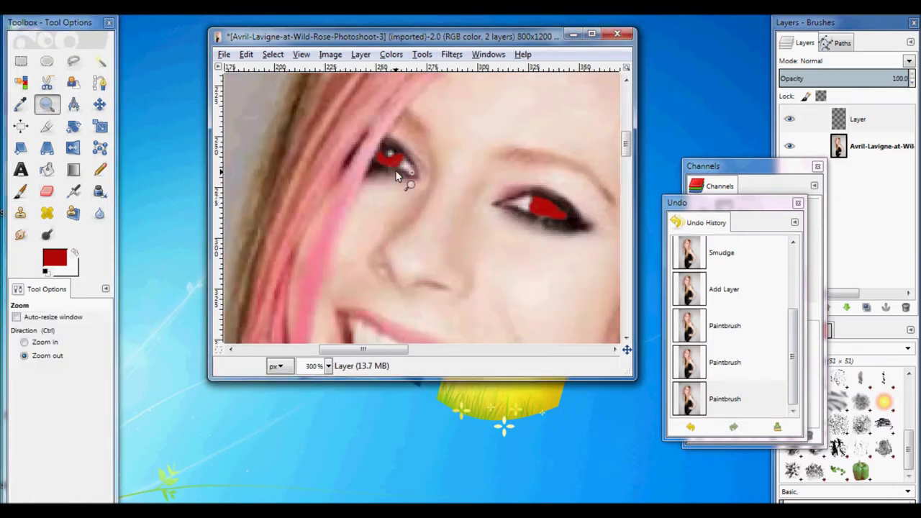
click(844, 60)
click(813, 223)
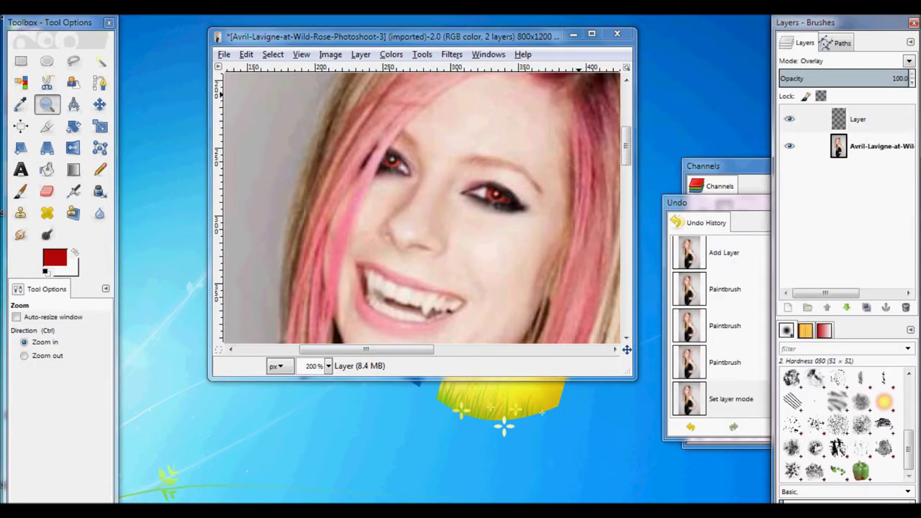
key(minus)
Add another transparent layer and switch to the Paintbrush for the hair tint.
click(366, 187)
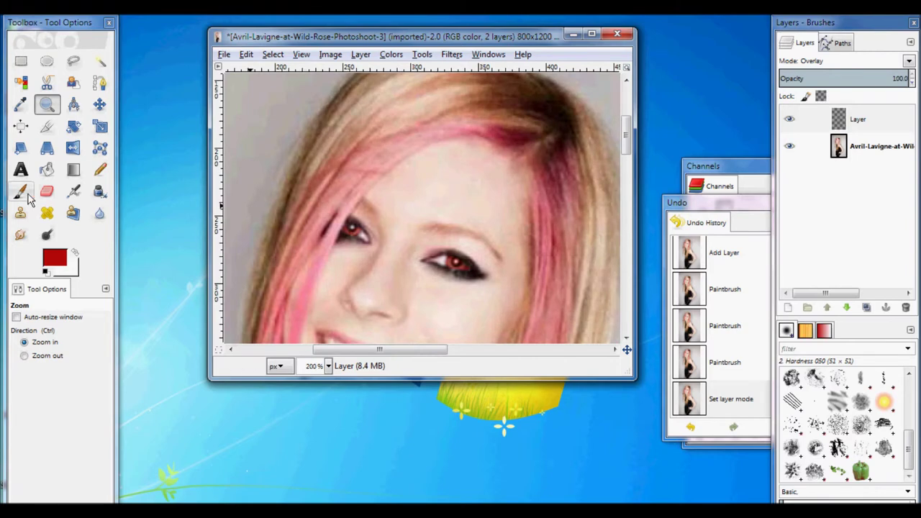
click(360, 54)
click(382, 71)
click(199, 329)
key(p)
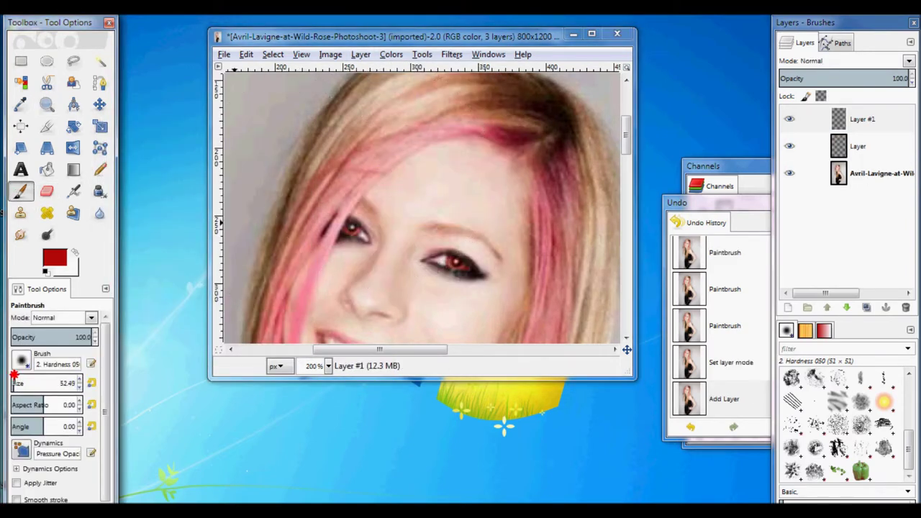
Paint red across the top and left side of her hair.
drag(386, 120, 317, 129)
click(47, 105)
key(minus)
key(minus)
key(minus)
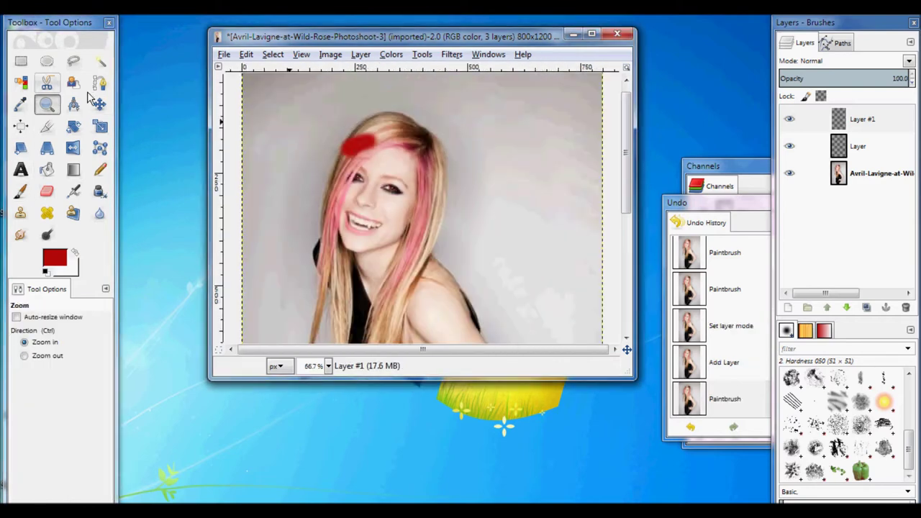
key(p)
click(374, 135)
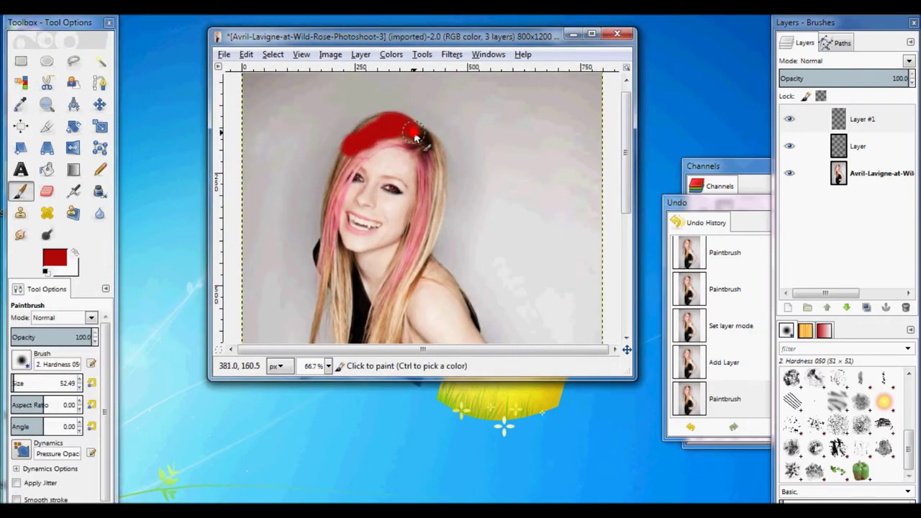
drag(414, 137, 348, 151)
drag(338, 188, 353, 121)
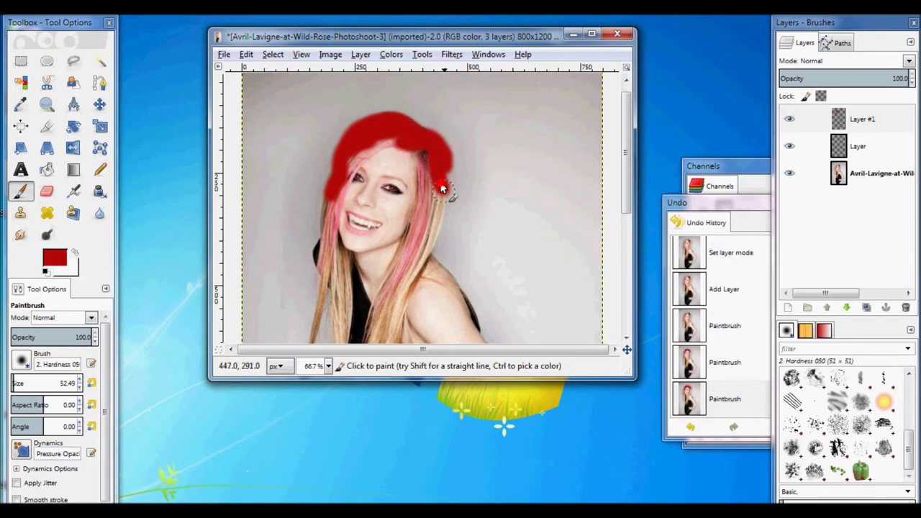
drag(441, 188, 440, 196)
scroll(424, 253, down, 3)
drag(446, 104, 397, 325)
scroll(397, 325, down, 5)
Paint red down the long hair strands on both sides to the shoulders.
drag(391, 171, 374, 211)
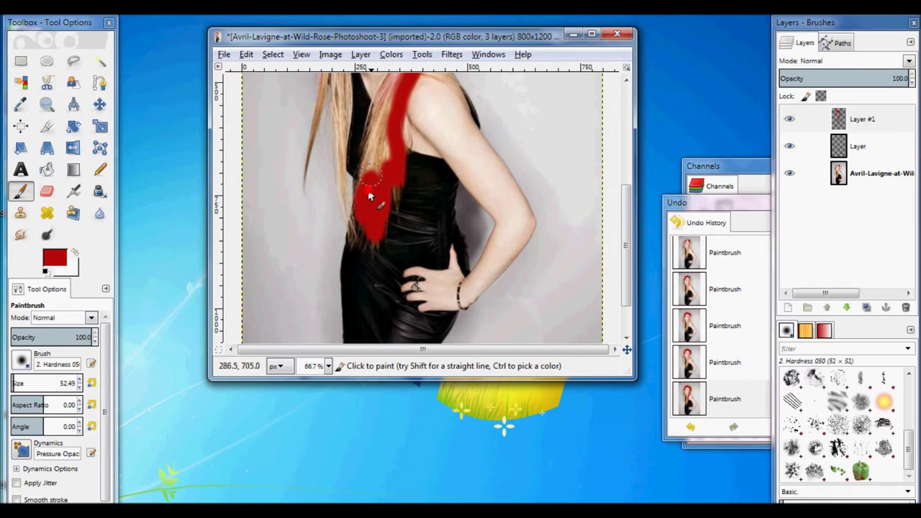
scroll(408, 190, up, 5)
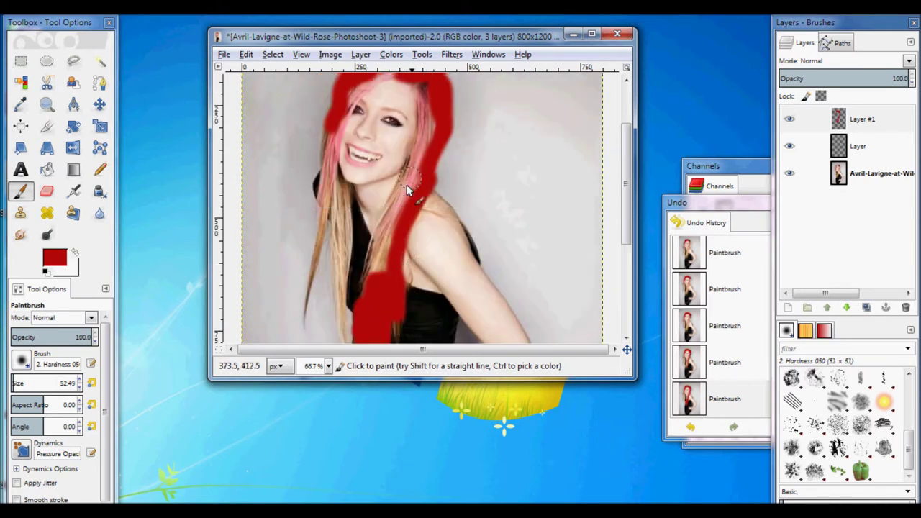
drag(429, 170, 382, 284)
drag(387, 229, 428, 140)
drag(336, 142, 308, 301)
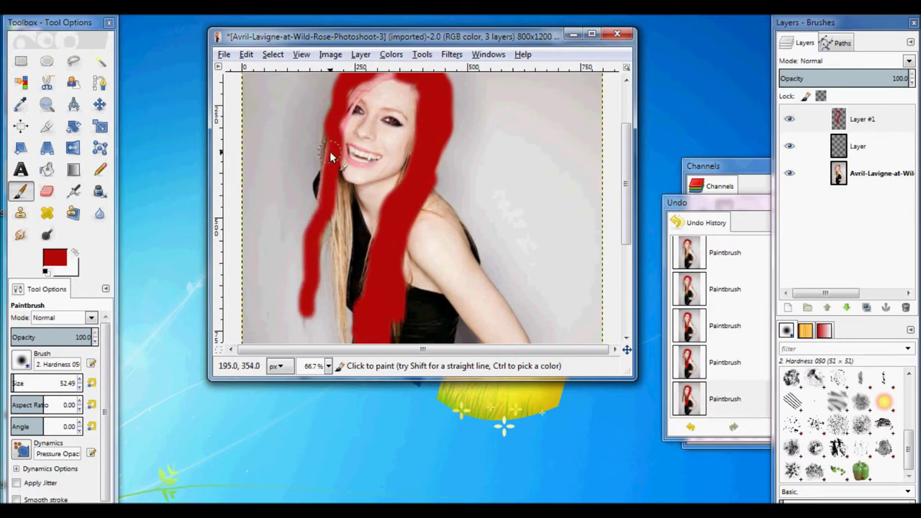
drag(344, 196, 356, 284)
scroll(356, 284, down, 2)
drag(333, 152, 351, 299)
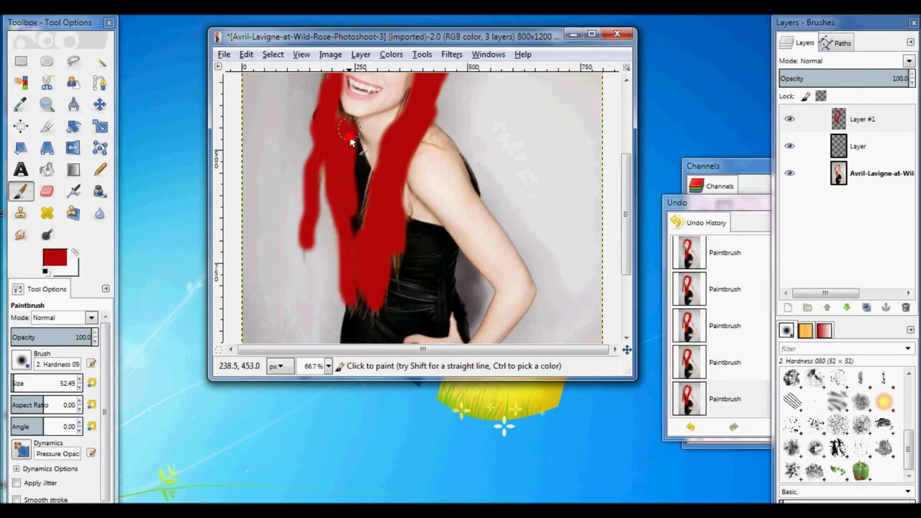
scroll(345, 144, up, 3)
scroll(382, 147, up, 1)
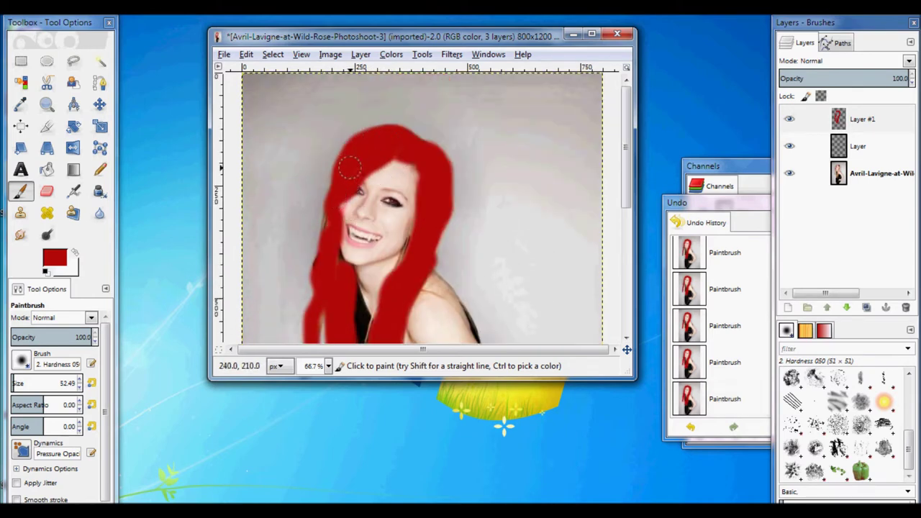
Set the red hair layer to Overlay mode.
click(846, 60)
click(828, 222)
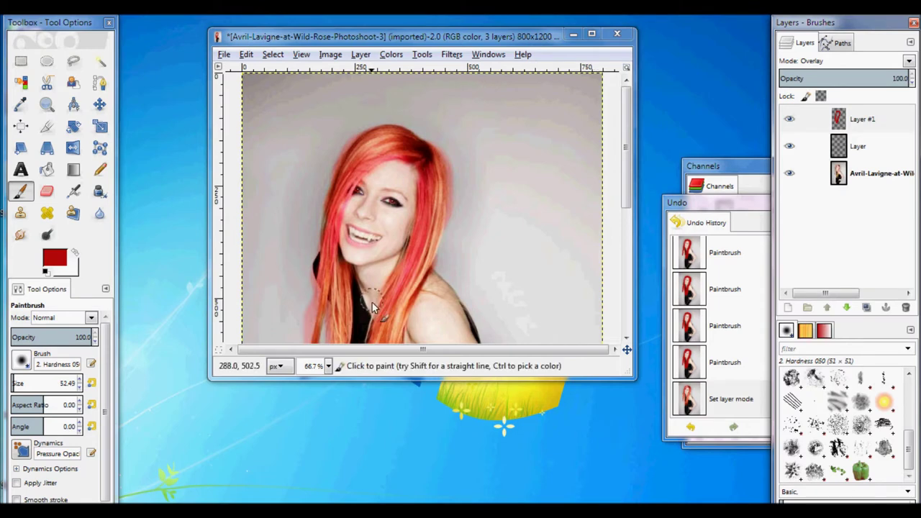
scroll(370, 307, down, 2)
Zoom to 100% and erase red overspill from the left hair ends.
key(z)
click(411, 146)
scroll(272, 158, up, 1)
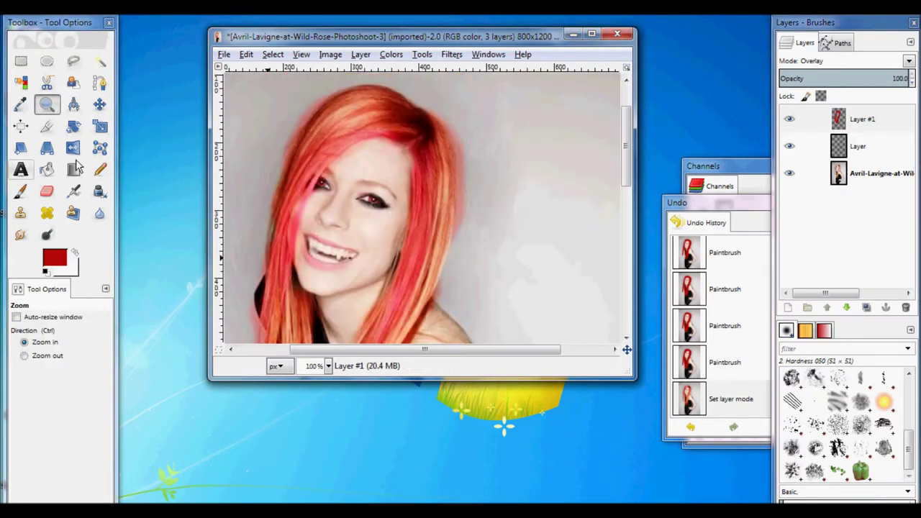
click(47, 191)
scroll(272, 170, down, 3)
mouse_move(241, 266)
mouse_down()
mouse_move(259, 209)
mouse_move(242, 303)
mouse_up()
scroll(245, 302, down, 3)
mouse_move(271, 165)
mouse_down()
mouse_move(226, 193)
mouse_move(270, 188)
mouse_up()
drag(217, 198, 222, 203)
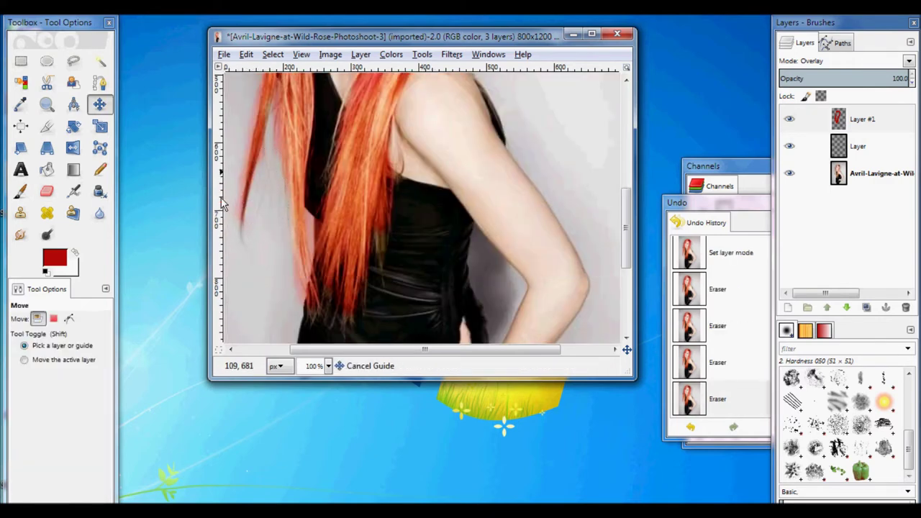
Erase the remaining red tint along the left-edge hair and dismiss the antivirus alert.
click(47, 191)
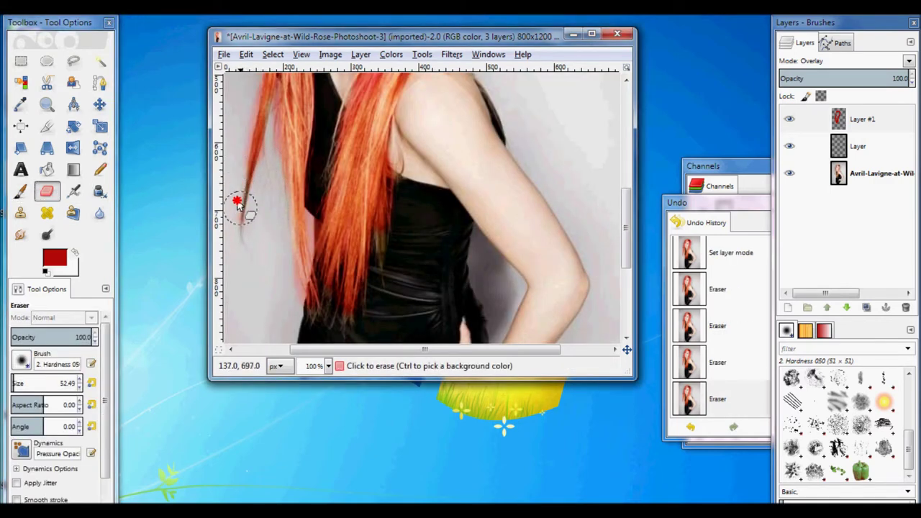
drag(236, 200, 282, 287)
scroll(282, 286, up, 6)
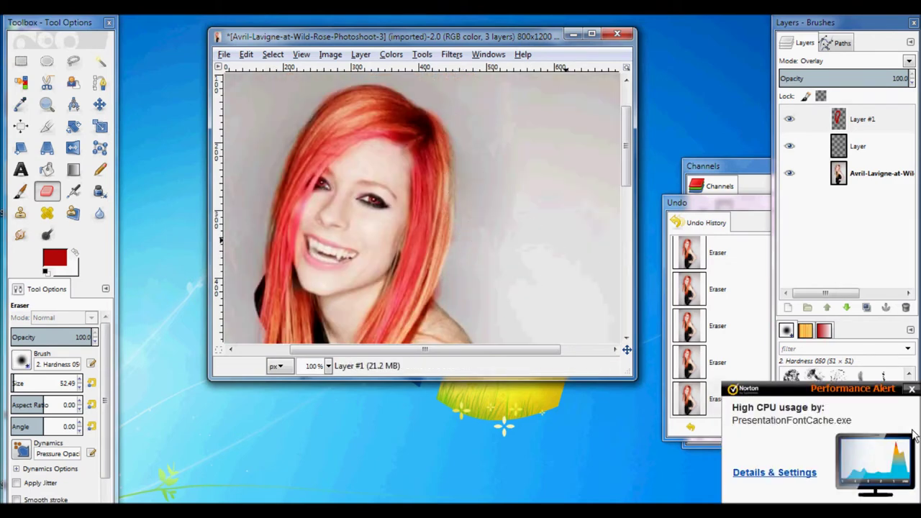
click(909, 389)
scroll(457, 136, down, 6)
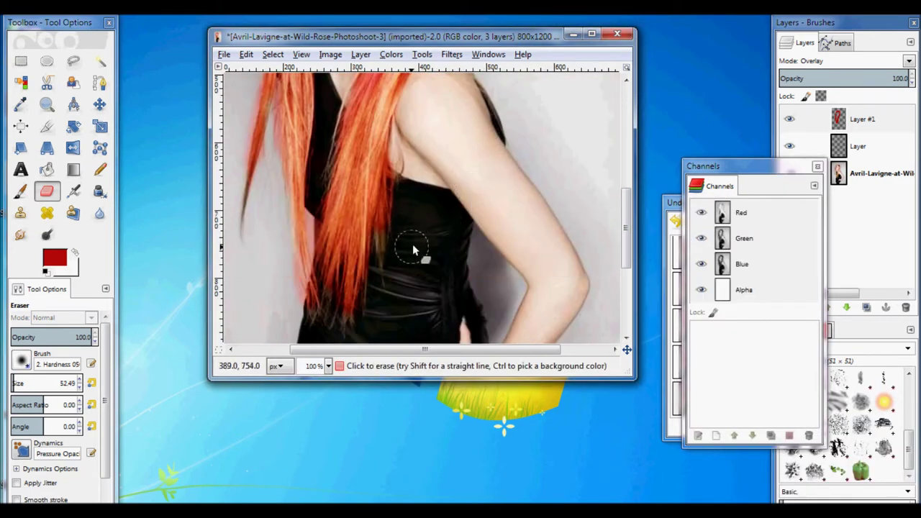
scroll(411, 249, up, 2)
scroll(289, 196, up, 3)
scroll(323, 216, up, 2)
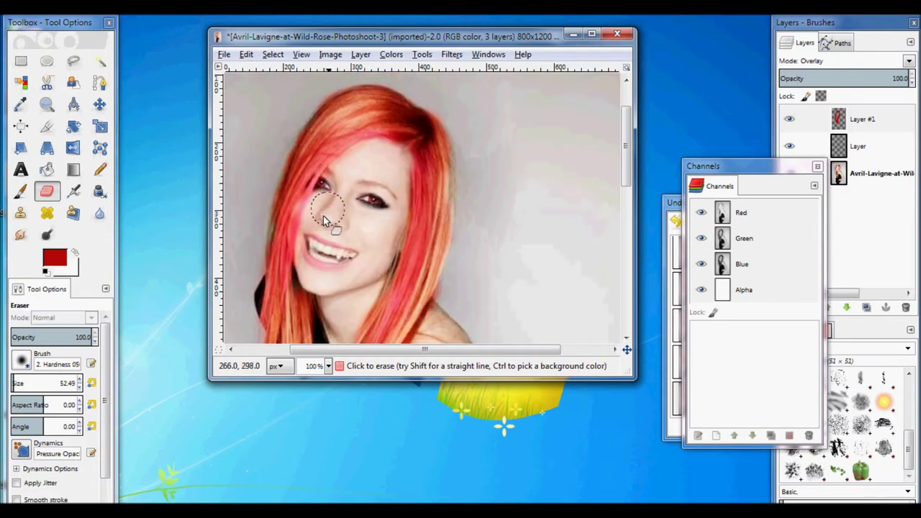
scroll(360, 206, down, 3)
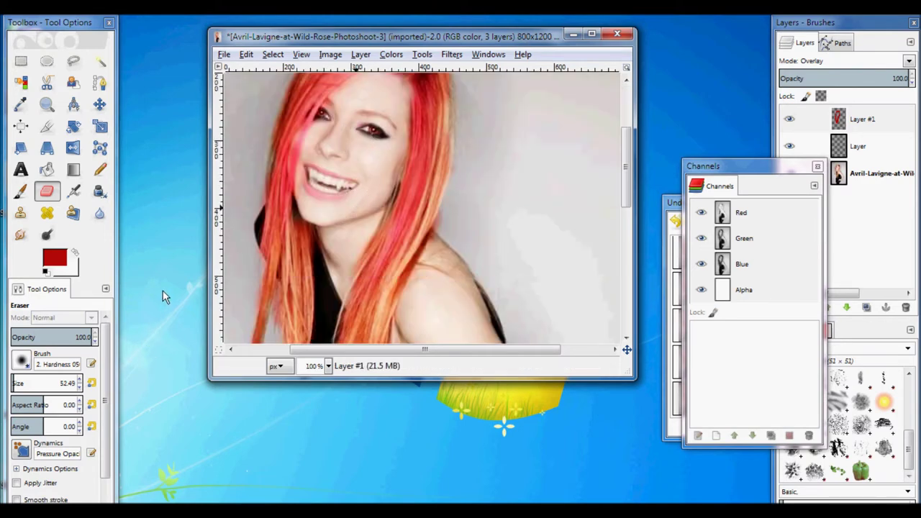
Add a new layer and set the Paintbrush colour to white.
click(361, 54)
click(388, 68)
click(120, 247)
click(55, 257)
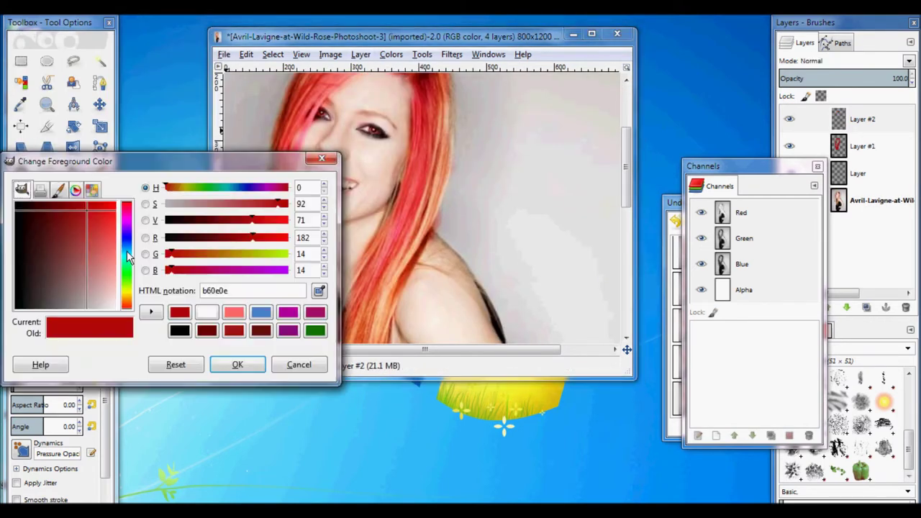
click(206, 313)
click(237, 365)
click(20, 190)
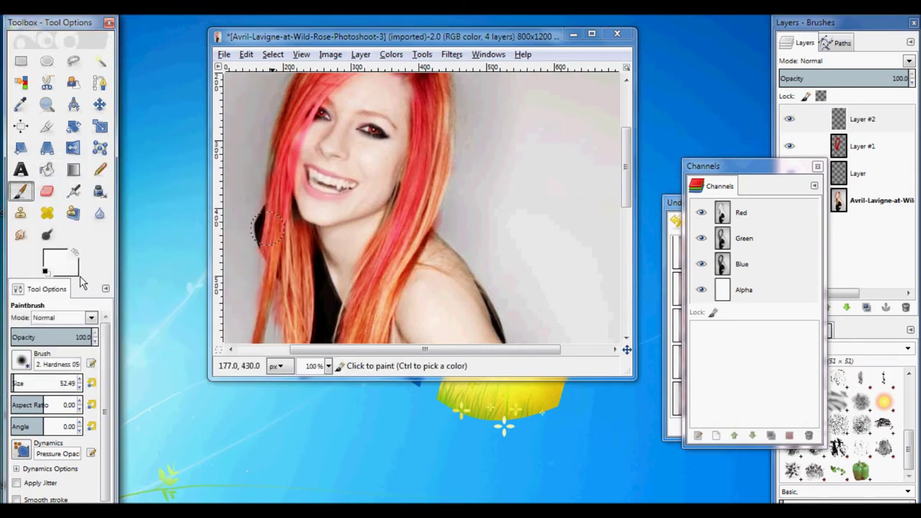
Paint white over her face, chin, jaw, neck and chest.
mouse_move(380, 169)
mouse_down()
mouse_move(331, 144)
mouse_move(375, 97)
mouse_move(403, 90)
mouse_move(369, 154)
mouse_up()
mouse_move(389, 115)
mouse_down()
mouse_move(346, 138)
mouse_move(319, 138)
mouse_up()
mouse_move(377, 171)
mouse_down()
mouse_move(337, 210)
mouse_move(302, 206)
mouse_move(349, 209)
mouse_up()
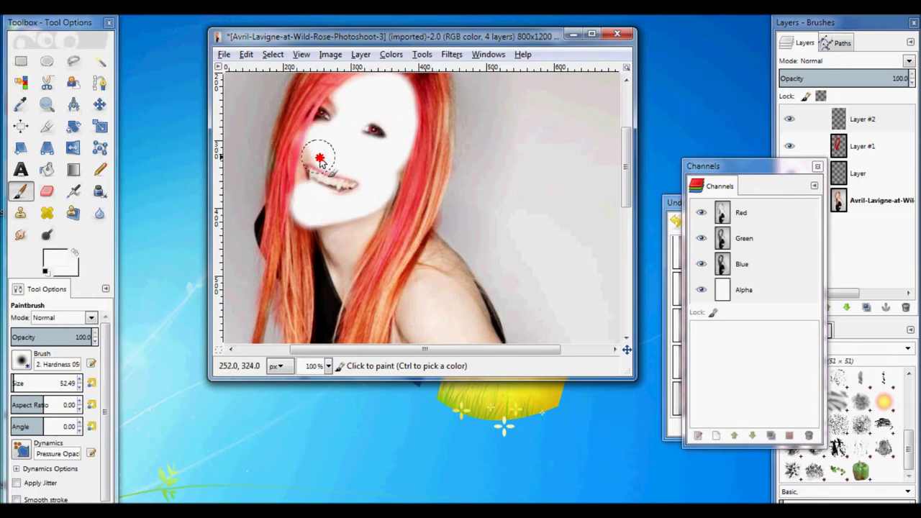
scroll(372, 228, down, 4)
mouse_move(337, 112)
mouse_down()
mouse_move(339, 133)
mouse_move(360, 103)
mouse_move(342, 139)
mouse_up()
Paint white over her shoulder, upper arm and hand.
mouse_move(428, 237)
mouse_down()
mouse_move(403, 223)
mouse_move(438, 144)
mouse_move(429, 134)
mouse_move(463, 138)
mouse_move(470, 158)
mouse_up()
scroll(471, 158, down, 5)
mouse_move(511, 219)
mouse_down()
mouse_move(471, 223)
mouse_move(490, 250)
mouse_move(531, 199)
mouse_up()
scroll(545, 237, up, 3)
mouse_move(545, 236)
mouse_down()
mouse_move(578, 228)
mouse_move(533, 260)
mouse_move(541, 181)
mouse_move(525, 191)
mouse_move(473, 148)
mouse_up()
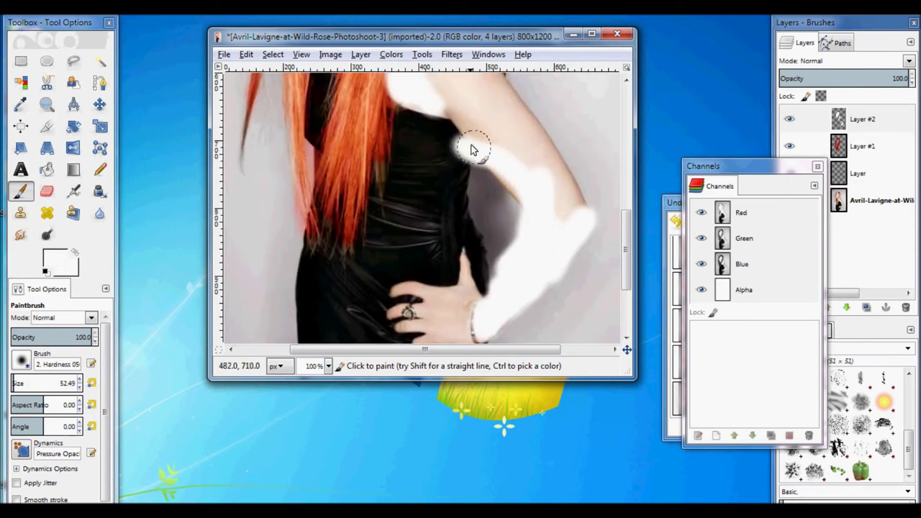
click(46, 189)
scroll(468, 180, up, 3)
drag(450, 160, 422, 211)
scroll(468, 227, down, 3)
mouse_move(520, 243)
mouse_down()
mouse_move(488, 104)
mouse_move(485, 149)
mouse_move(564, 214)
mouse_move(477, 75)
mouse_move(549, 150)
mouse_move(575, 194)
mouse_up()
Finish the white skin coverage and set the white layer to Overlay mode.
scroll(454, 223, up, 3)
scroll(471, 213, up, 2)
scroll(473, 206, down, 2)
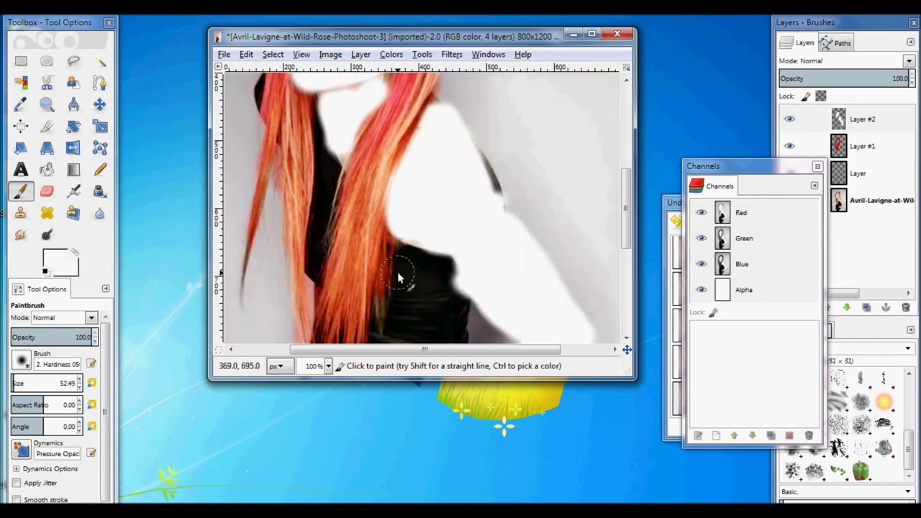
scroll(405, 267, down, 3)
mouse_move(465, 162)
mouse_down()
mouse_move(466, 142)
mouse_move(461, 201)
mouse_move(423, 207)
mouse_move(411, 195)
mouse_move(436, 192)
mouse_move(391, 156)
mouse_up()
scroll(391, 157, up, 3)
click(885, 61)
click(885, 216)
scroll(494, 219, up, 5)
Erase white overspill along the shoulder, arm edge and hand.
scroll(494, 219, down, 2)
key(shift+e)
scroll(547, 158, down, 3)
click(523, 151)
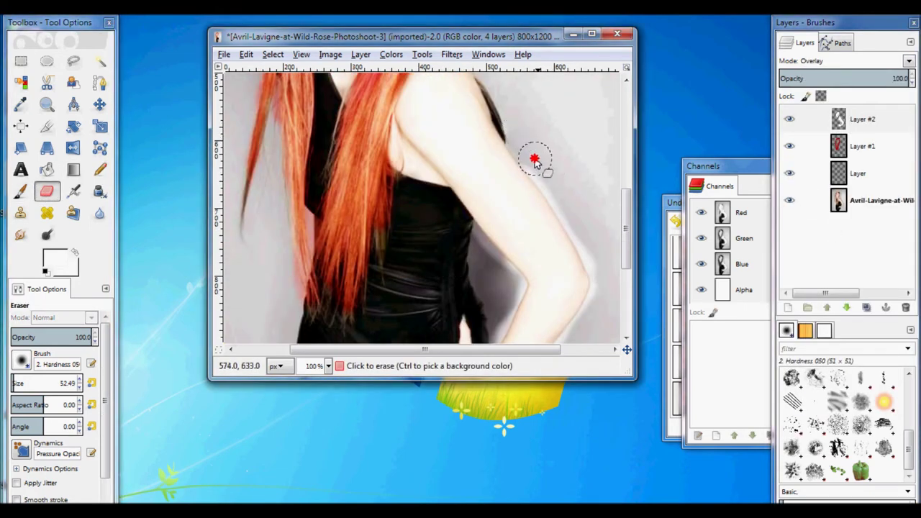
drag(569, 213, 535, 169)
scroll(590, 231, down, 4)
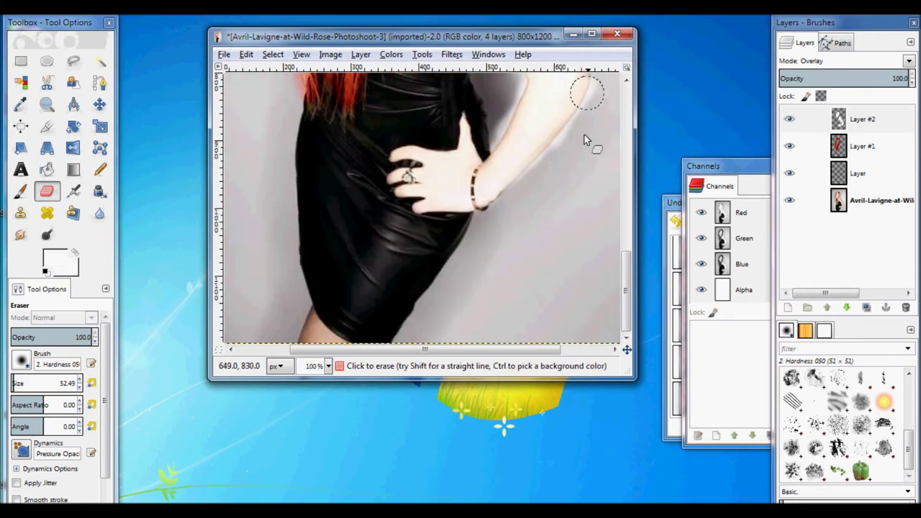
mouse_move(597, 103)
mouse_down()
mouse_move(503, 188)
mouse_move(507, 129)
mouse_up()
scroll(495, 175, up, 2)
scroll(497, 144, up, 8)
click(461, 148)
Zoom the view out to 50% to review the pale skin.
scroll(432, 187, up, 4)
scroll(411, 148, down, 5)
scroll(468, 119, down, 3)
scroll(514, 205, up, 5)
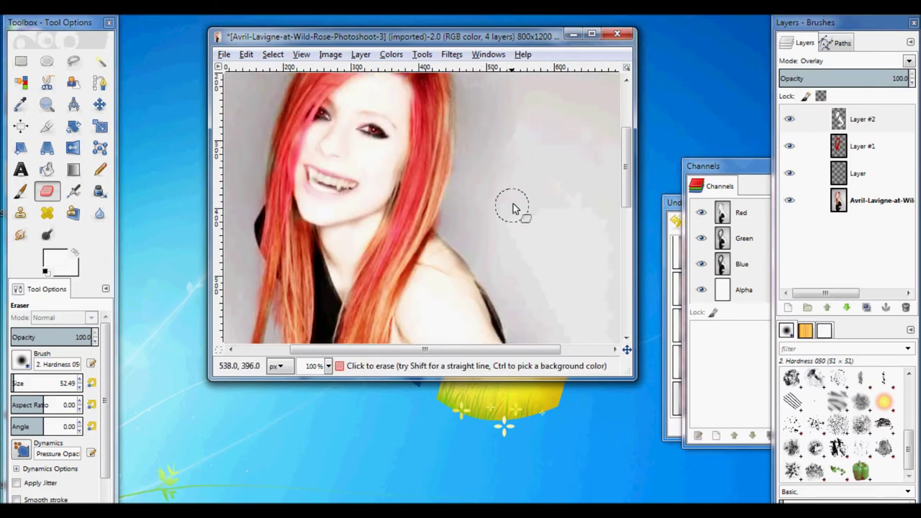
scroll(514, 218, up, 2)
scroll(299, 229, down, 10)
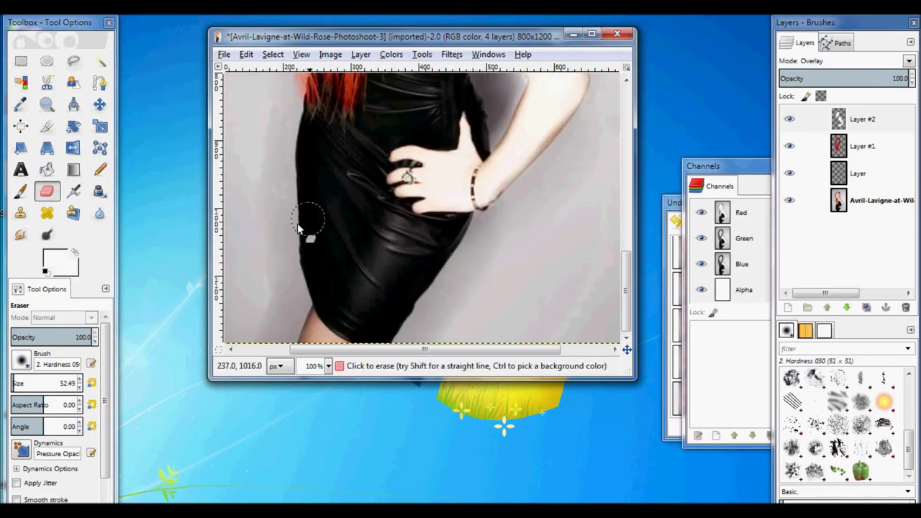
scroll(480, 239, up, 10)
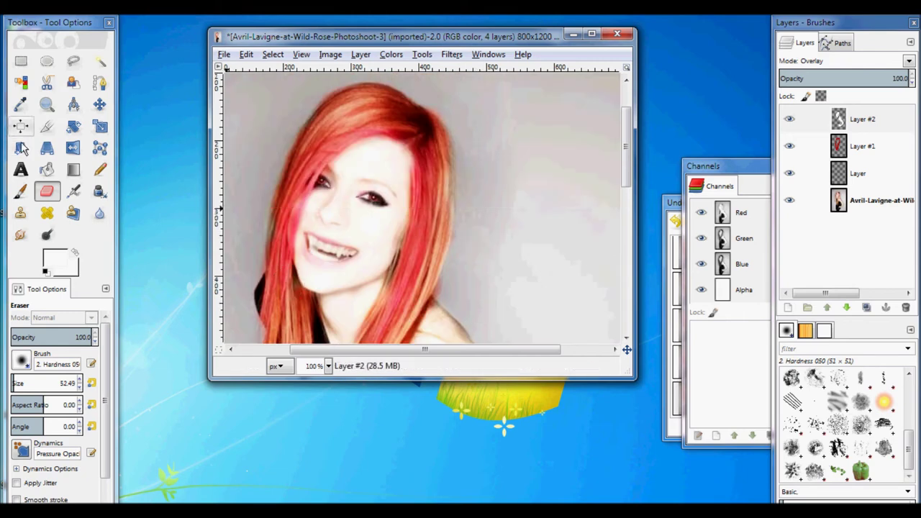
key(z)
ctrl+click(362, 245)
Select the Paintbrush with the Sponge 02 tip and a dark red foreground colour.
scroll(380, 263, down, 5)
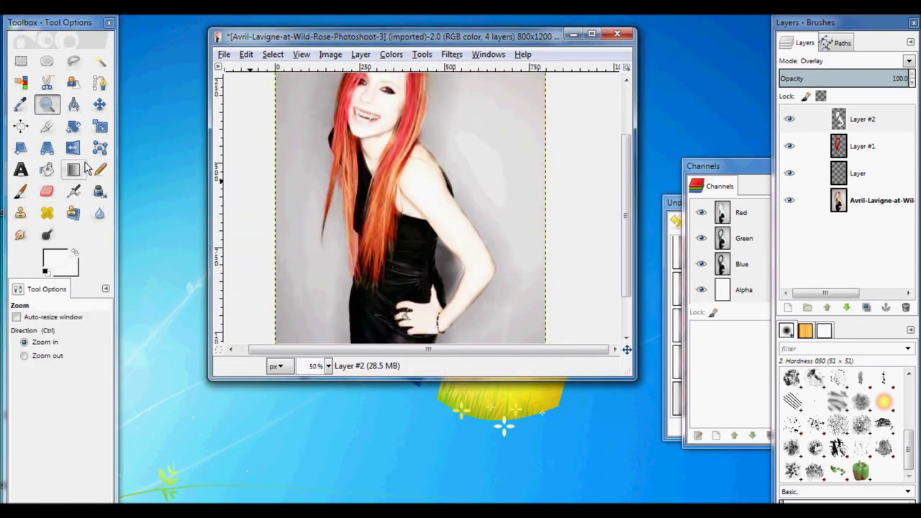
click(20, 191)
click(863, 426)
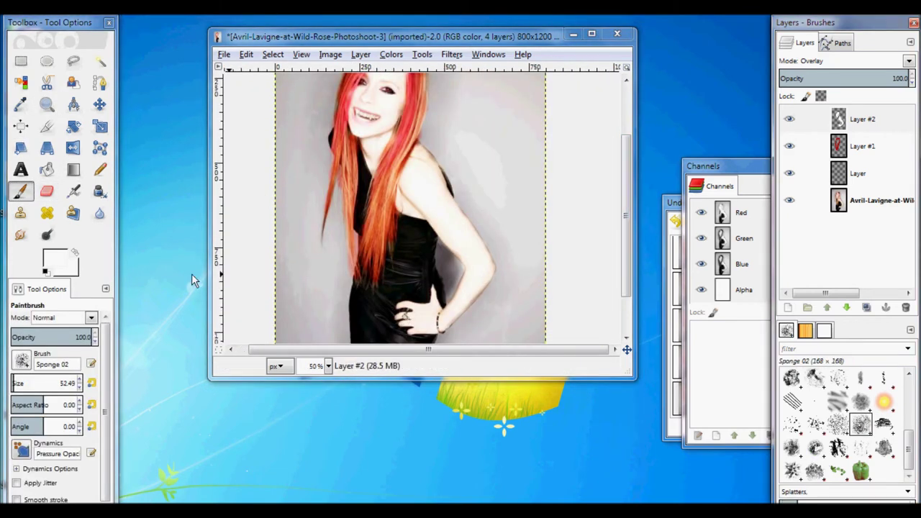
click(49, 260)
click(232, 327)
click(237, 364)
Add a new empty layer for the splatters.
click(360, 54)
click(381, 70)
click(133, 264)
scroll(454, 259, up, 3)
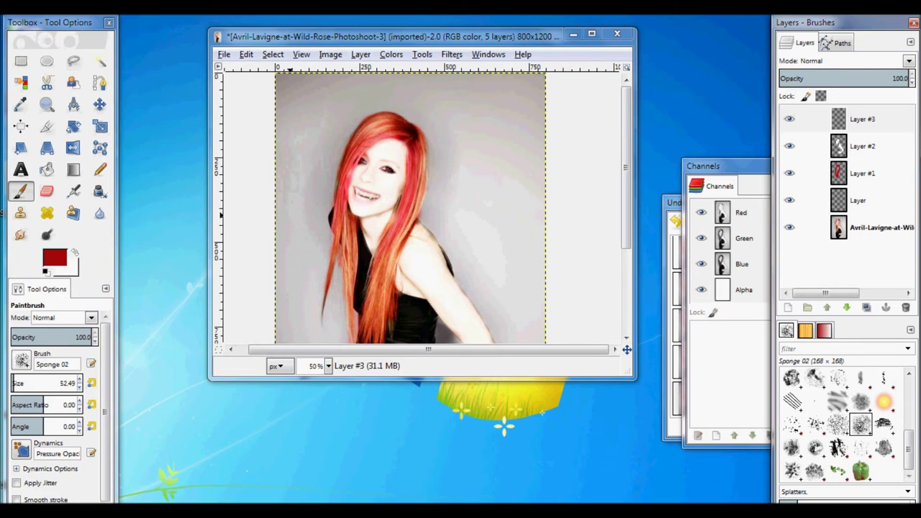
Stamp large red sponge splatters at top right, right middle and top left, then smaller dabs at upper right.
click(450, 148)
click(475, 115)
click(494, 193)
click(300, 115)
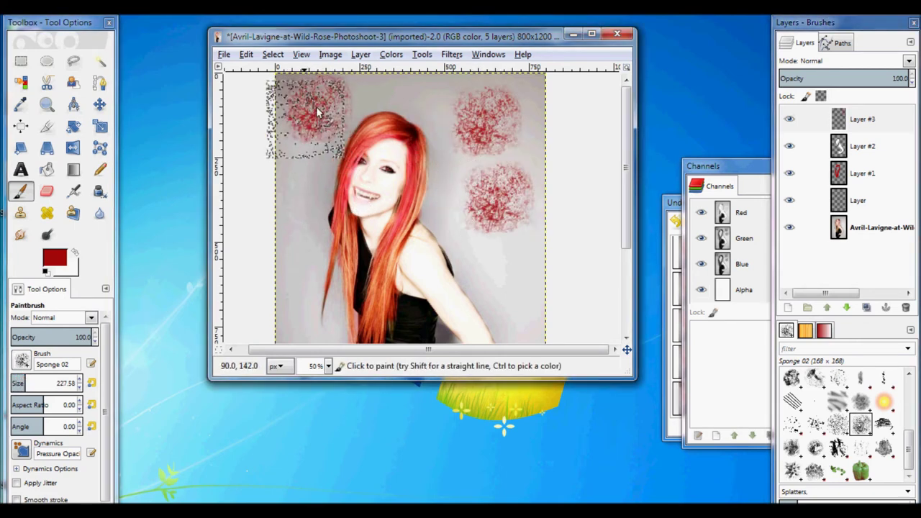
scroll(300, 207, down, 2)
click(16, 383)
click(526, 173)
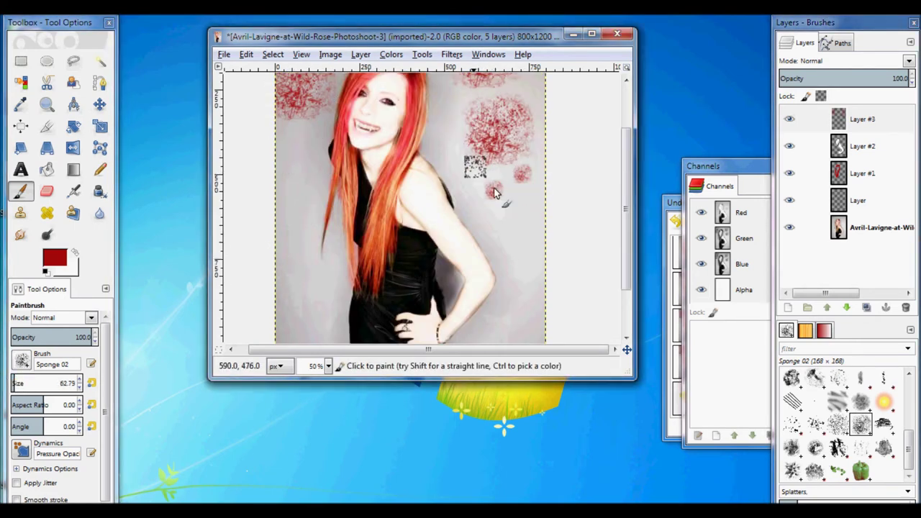
drag(478, 165, 494, 103)
With a size-137 Sponge 01 brush, stamp red splatters and a strip down the right edge.
scroll(410, 209, down, 2)
click(23, 383)
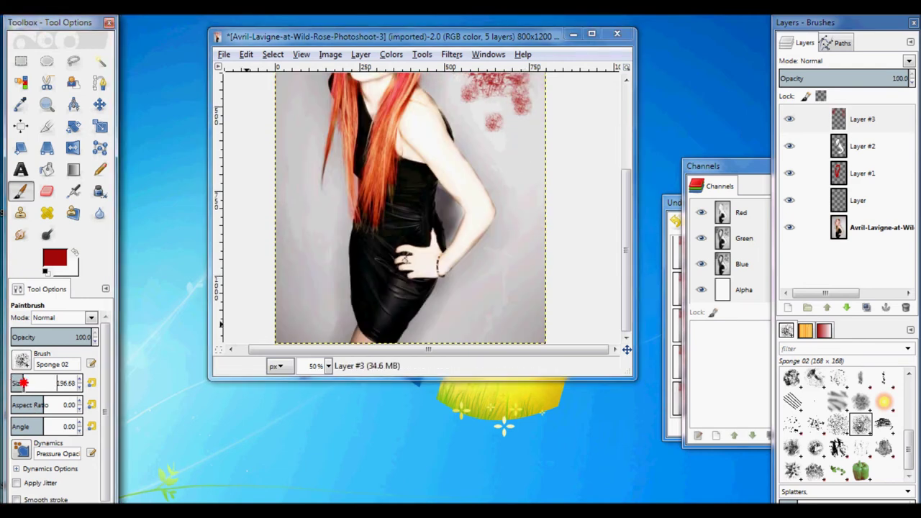
click(838, 424)
click(511, 129)
click(513, 277)
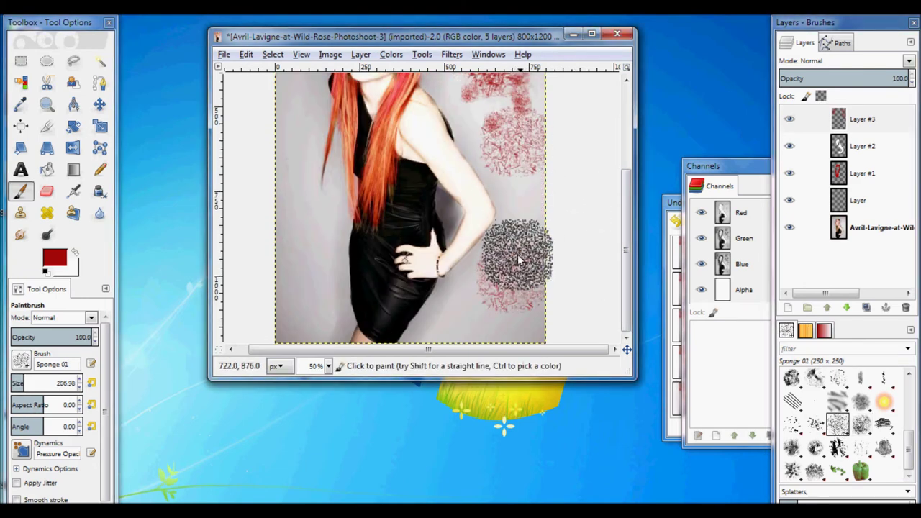
drag(534, 183, 515, 295)
Paint red Oils 01 strokes up the left edge, across the top and along the right side.
click(861, 421)
click(792, 377)
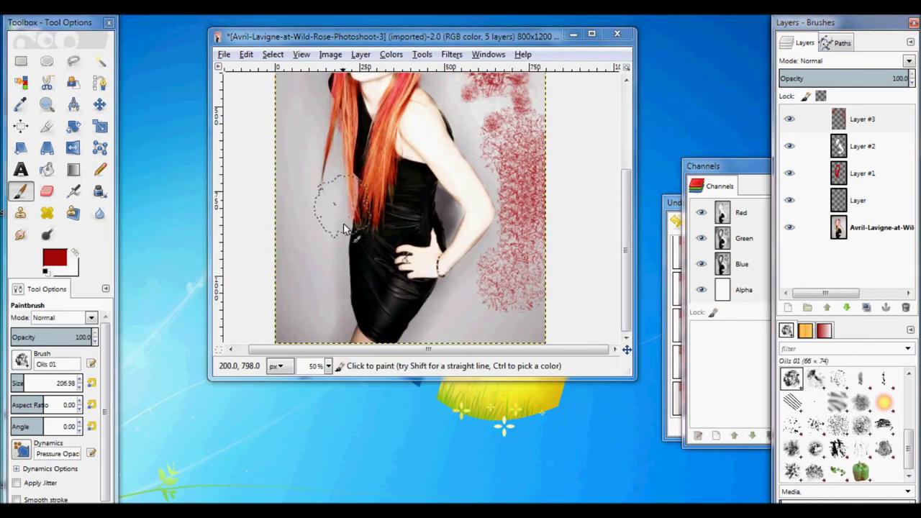
click(304, 226)
scroll(304, 216, up, 5)
mouse_move(294, 238)
mouse_down()
mouse_move(303, 302)
mouse_move(316, 244)
mouse_move(432, 108)
mouse_move(363, 91)
mouse_up()
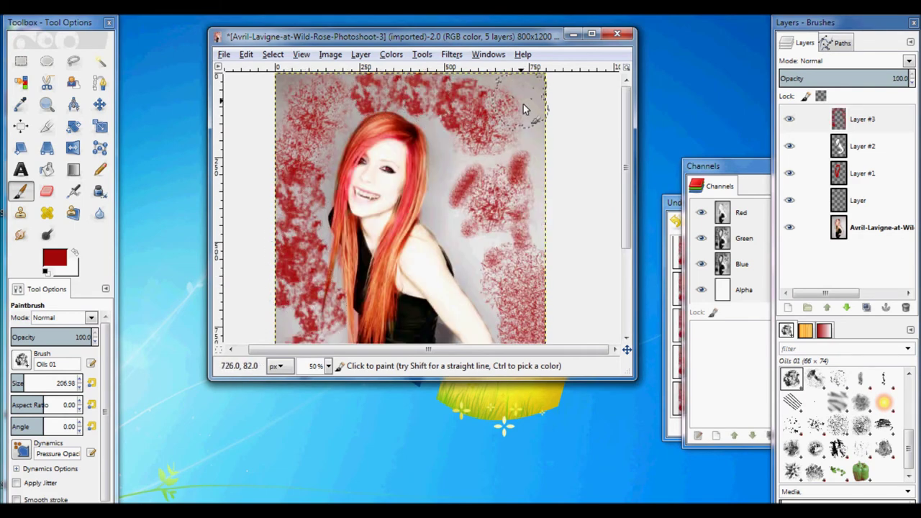
scroll(510, 246, down, 5)
drag(441, 331, 518, 313)
scroll(490, 274, up, 5)
drag(496, 245, 474, 157)
click(909, 60)
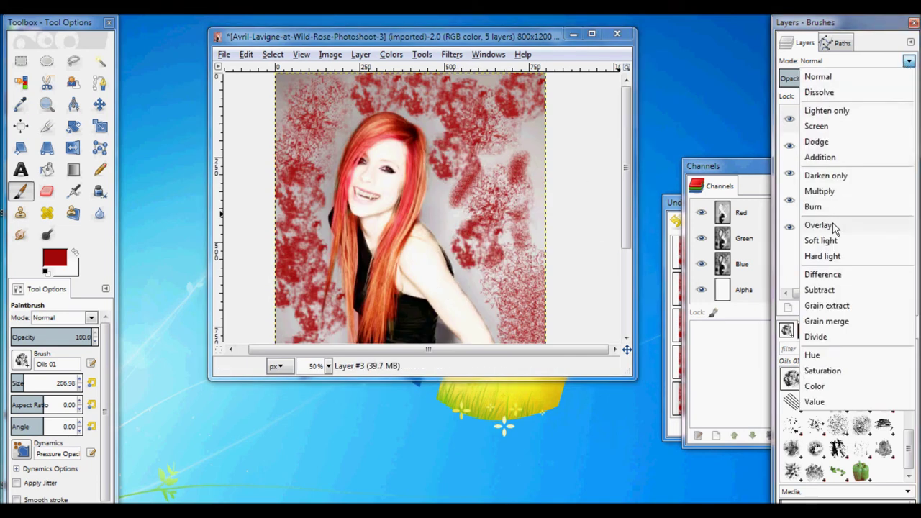
Set the red splatter layer's blend mode to Overlay.
click(814, 221)
scroll(507, 286, down, 5)
scroll(506, 289, up, 5)
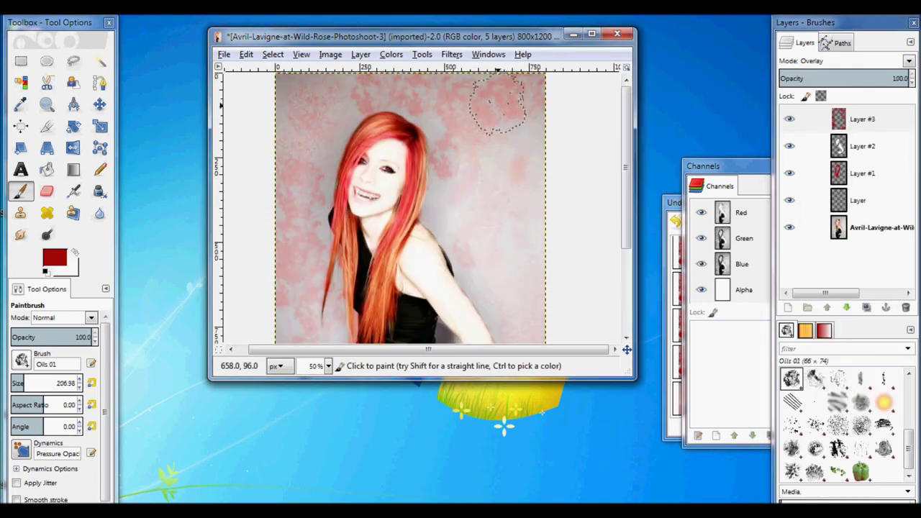
scroll(526, 308, down, 5)
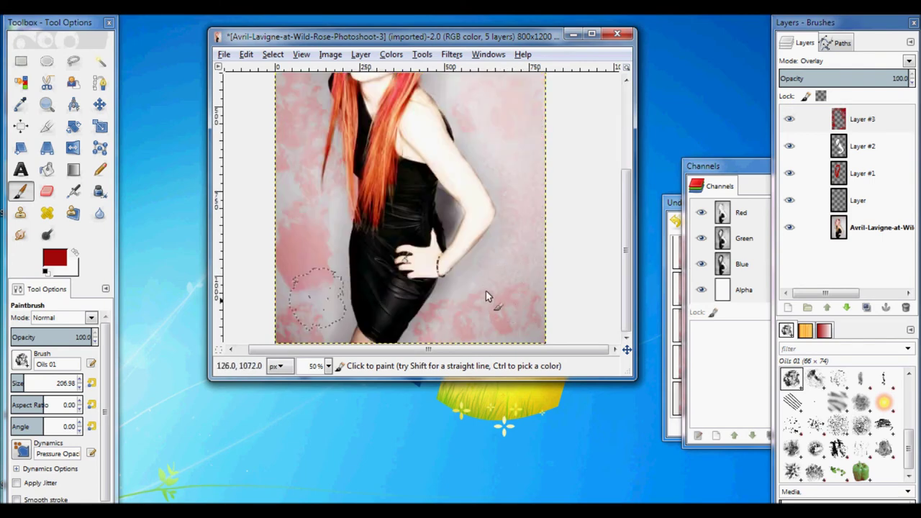
scroll(300, 109, up, 5)
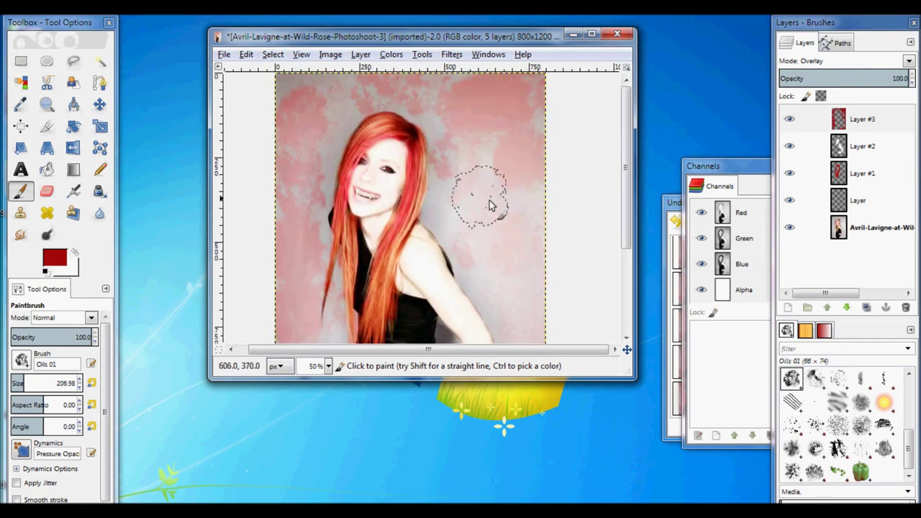
scroll(493, 246, down, 2)
Change the foreground colour to green for the background splatters.
click(60, 260)
click(315, 330)
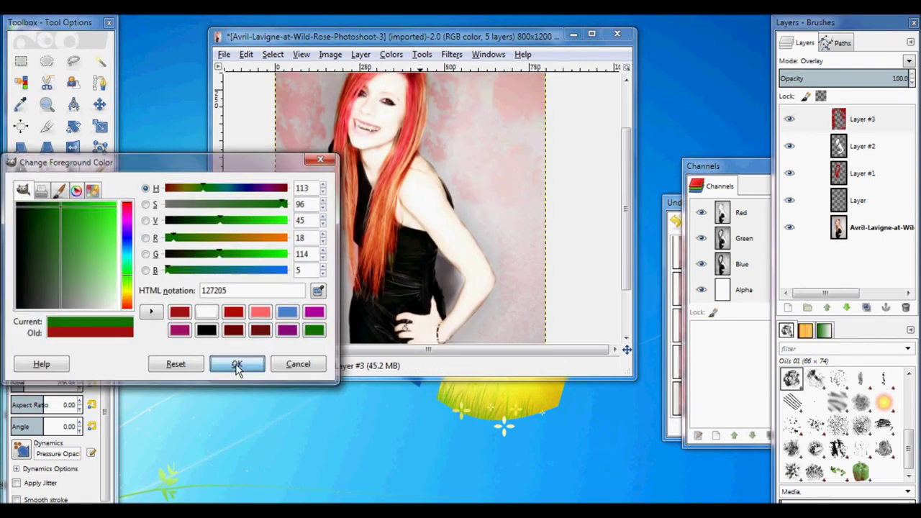
click(238, 364)
scroll(298, 242, down, 5)
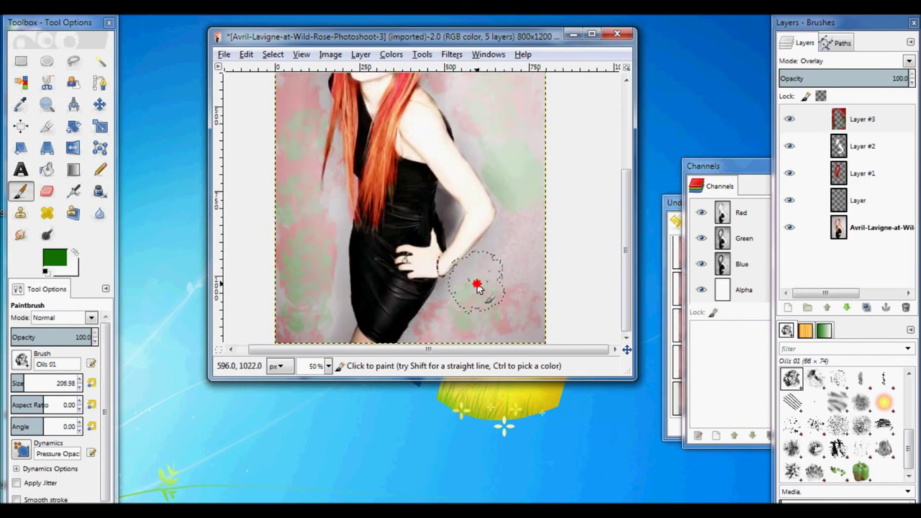
scroll(485, 301, up, 5)
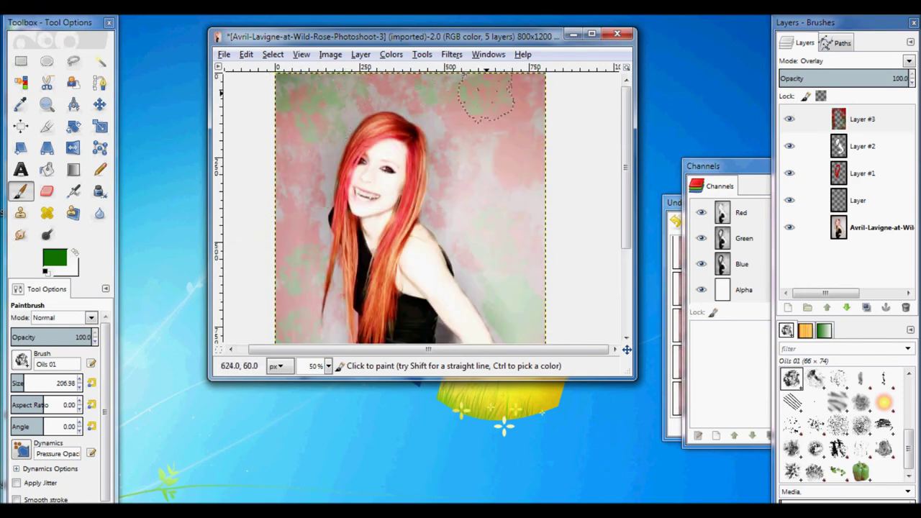
scroll(499, 237, down, 5)
scroll(498, 240, up, 5)
scroll(335, 271, down, 5)
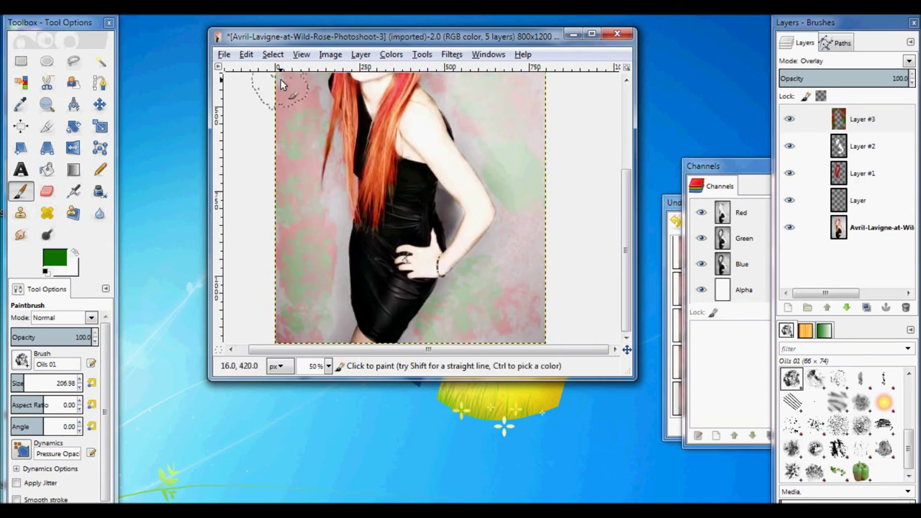
scroll(277, 83, up, 5)
Zoom in to 200% on the face with the Zoom tool.
key(z)
click(334, 148)
click(384, 188)
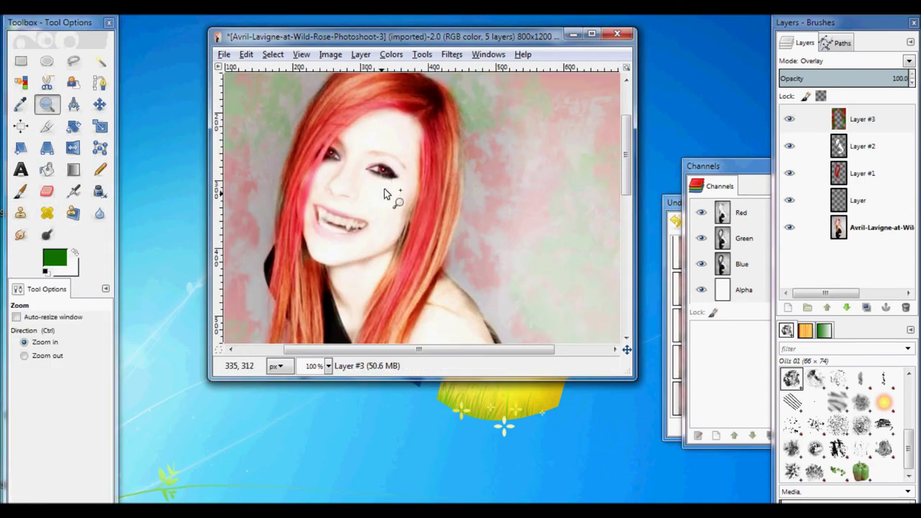
click(319, 261)
click(345, 183)
scroll(419, 218, down, 5)
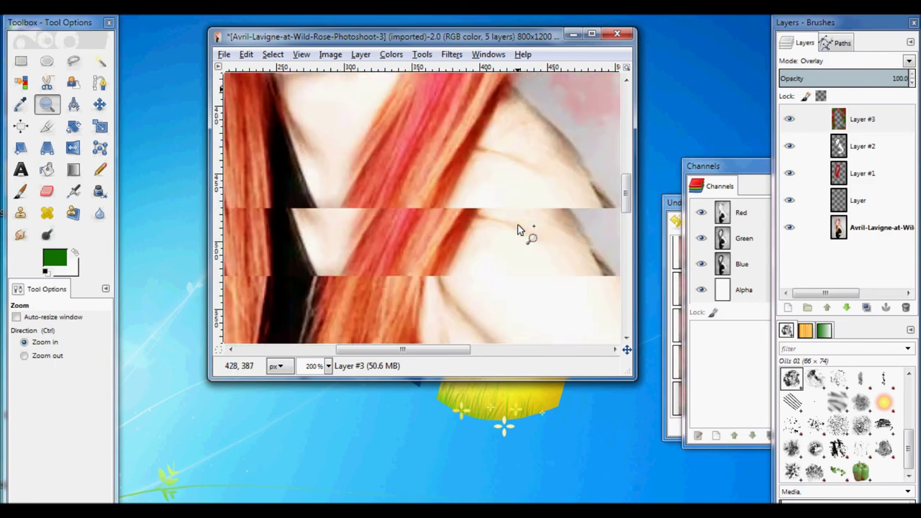
scroll(504, 230, down, 5)
scroll(449, 277, up, 2)
Zoom back out to 50% and bring the HyperCam window to the front.
ctrl+click(442, 271)
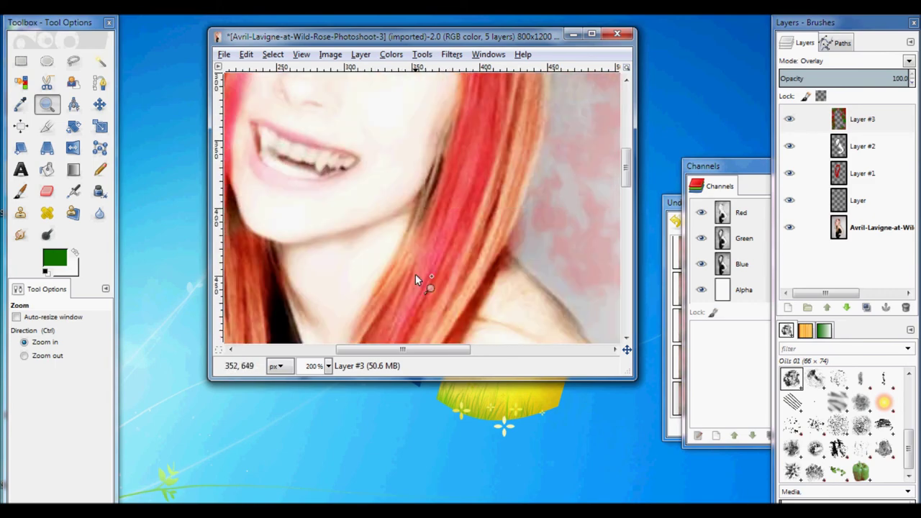
ctrl+click(365, 133)
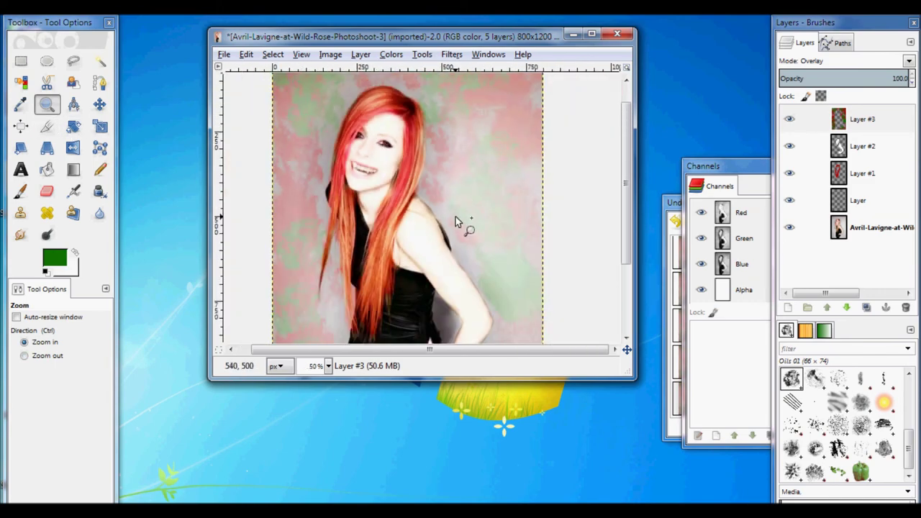
click(288, 503)
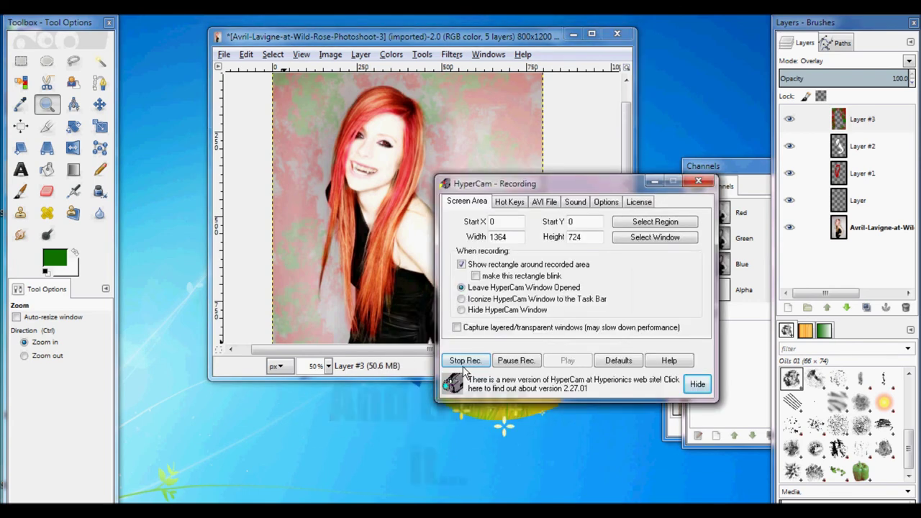